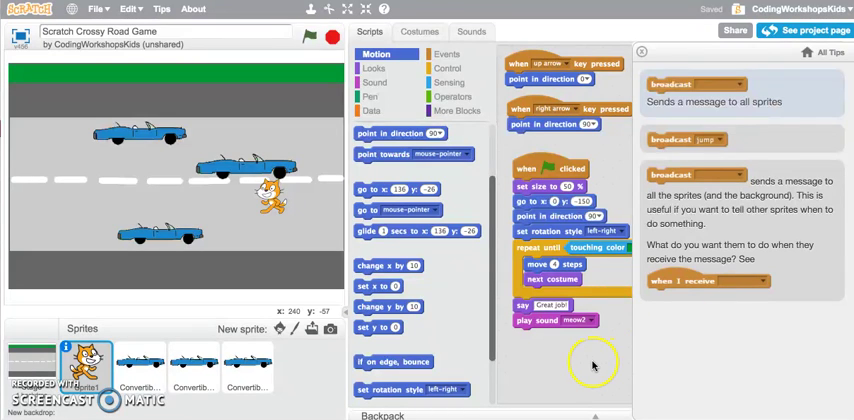
Step: Close the broadcasting Tips panel to widen the cat's scripts area
click(641, 52)
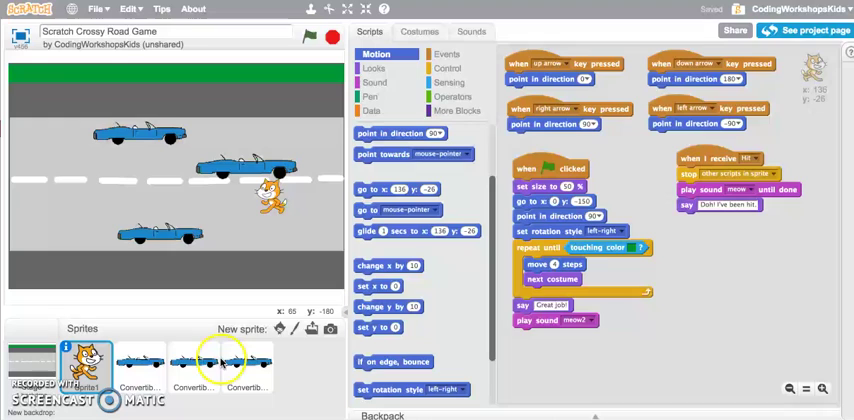
Step: Select the Convertible sprite to view its script that broadcasts Hit on touching the cat
click(155, 368)
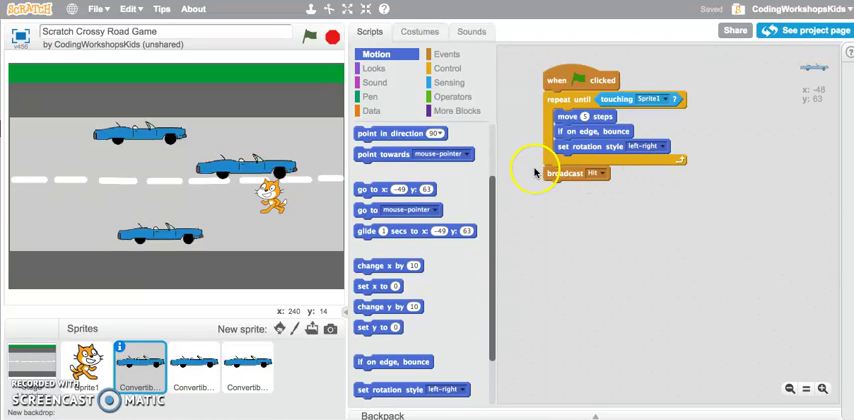
Step: Create a new 'Jump' message on a spare broadcast block, then discard that block
click(445, 55)
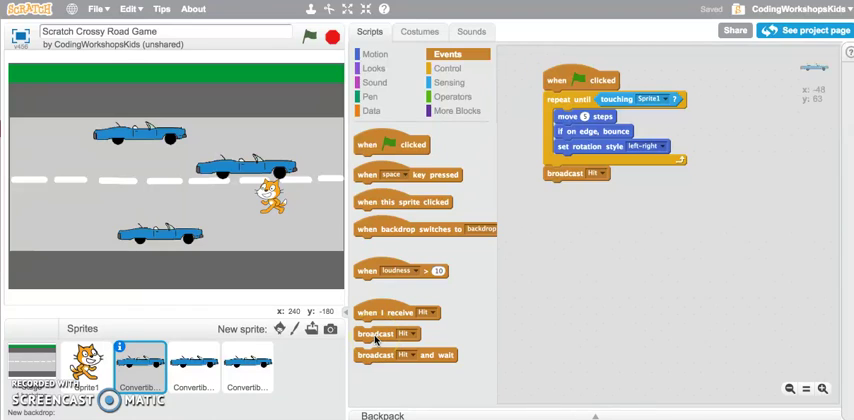
drag(375, 336, 572, 256)
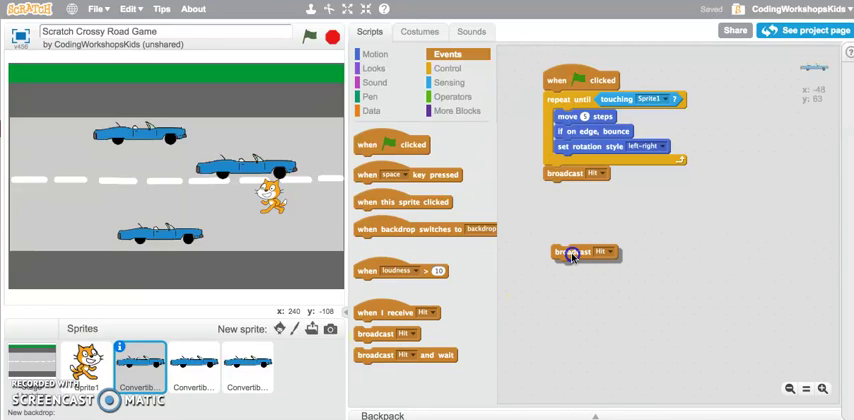
click(608, 252)
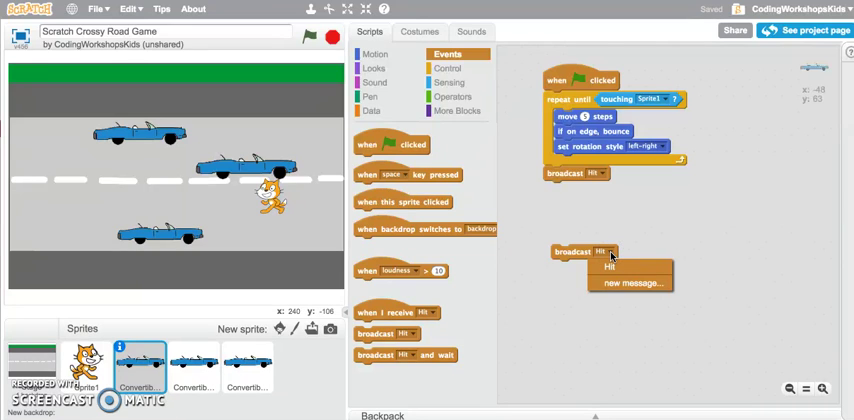
click(630, 283)
text(Jump)
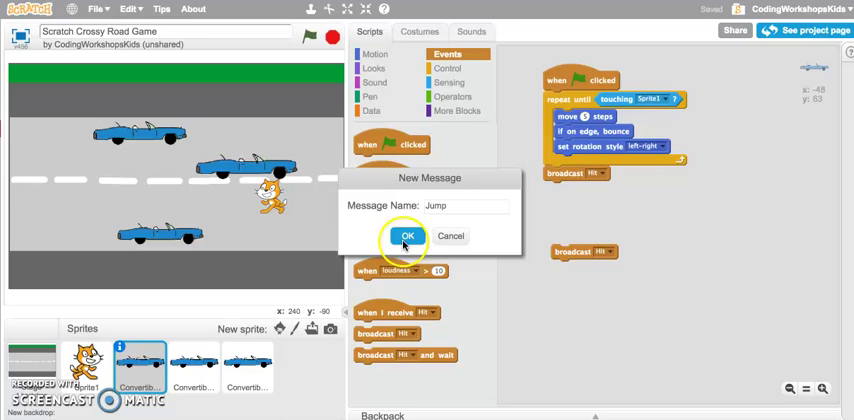
click(408, 235)
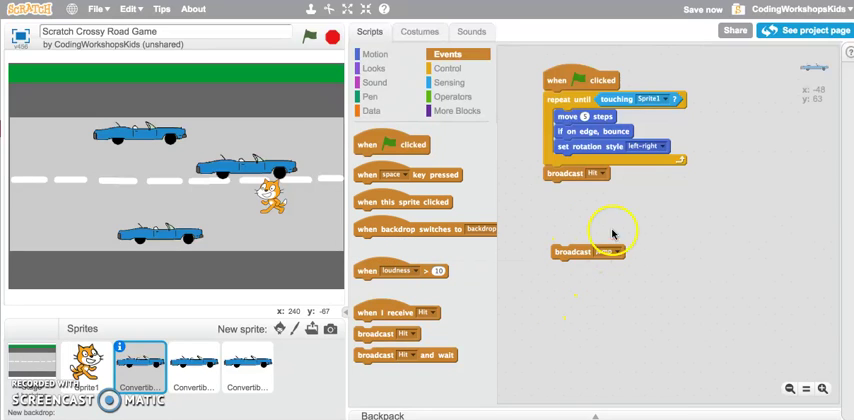
drag(580, 256, 410, 267)
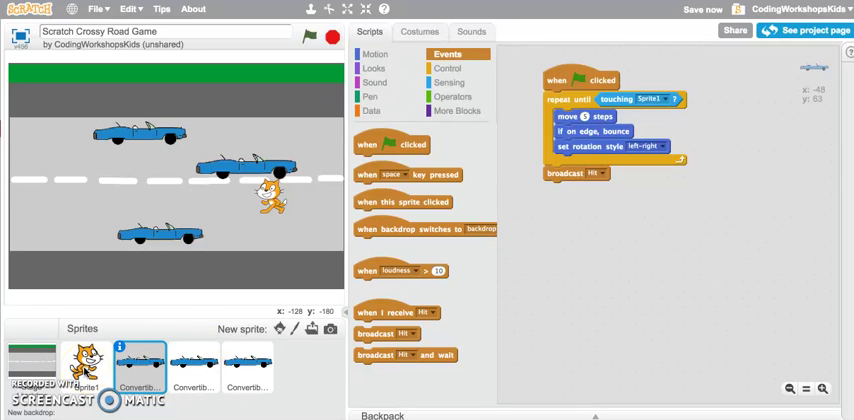
Step: Select the Sprite1 cat to view its 'when I receive Hit' stop, meow and speech script
click(88, 360)
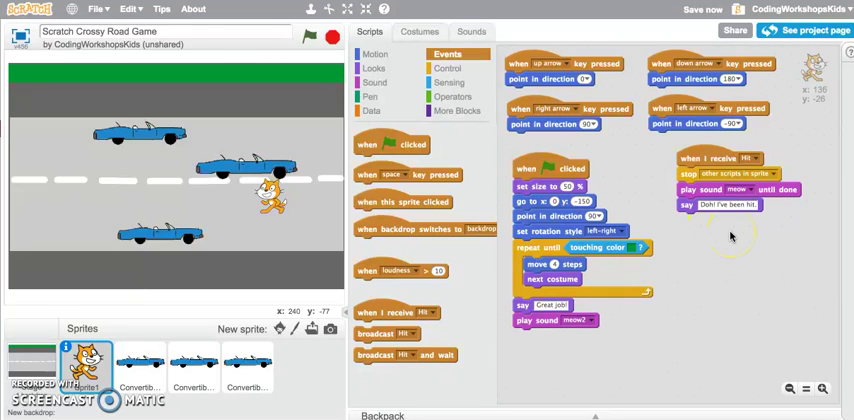
Step: Run the 'when I receive Hit' script so the cat says 'Doh! I've been hit.'
click(695, 158)
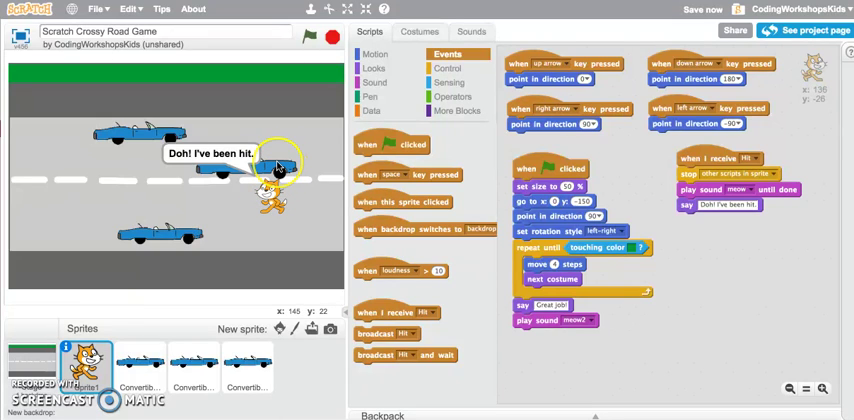
click(271, 192)
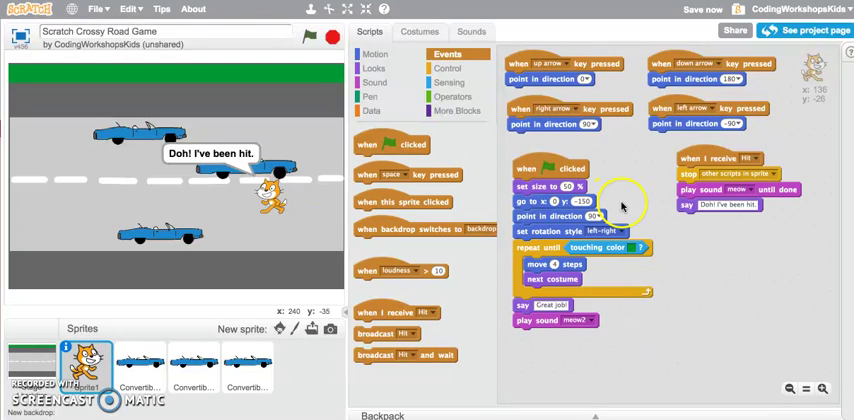
click(715, 178)
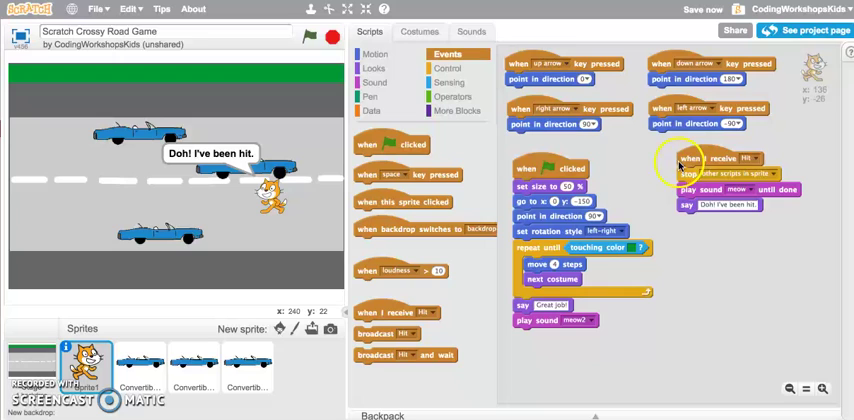